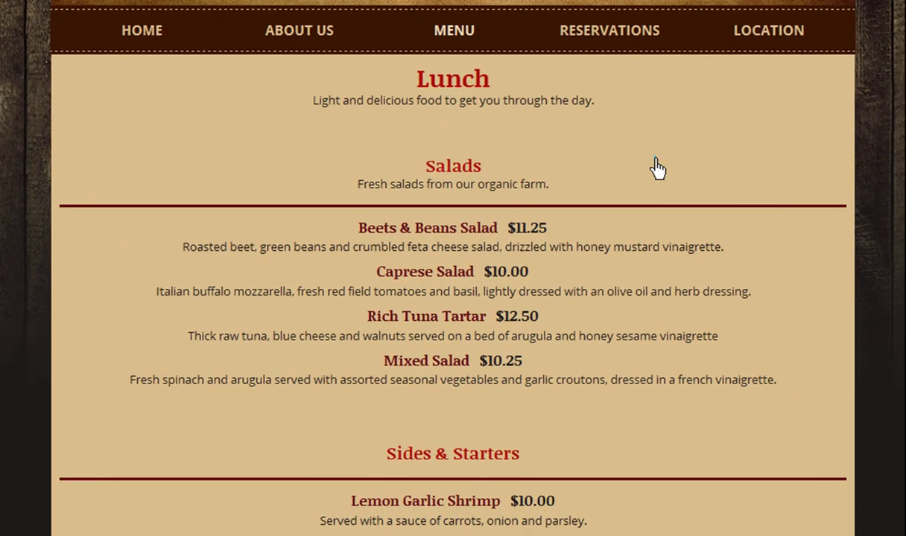
Select the Lunch restaurant menu on the MENU page and open Manage Menus.
left_click(568, 229)
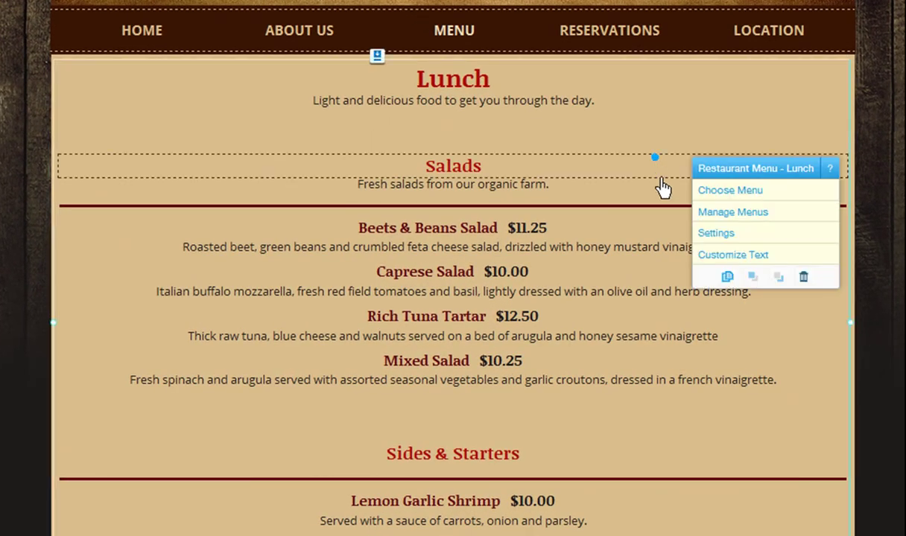
left_click(723, 218)
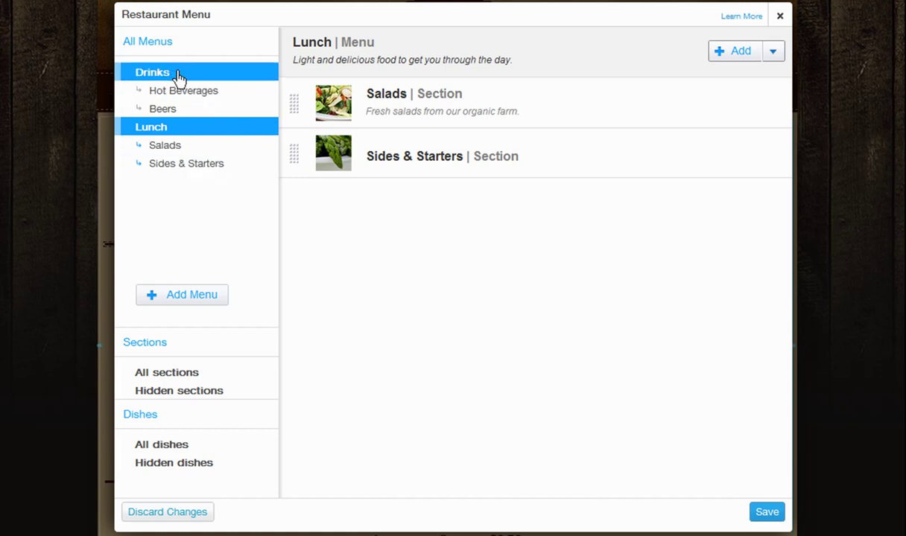
Show the Drinks > Hot Beverages section with Cappuccino ($3.25) and English Tea ($2.00).
left_click(177, 96)
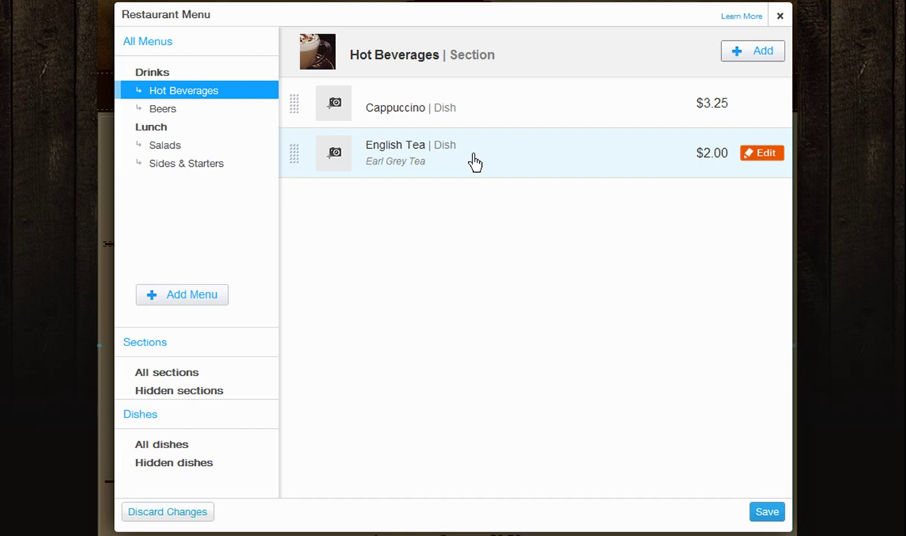
left_click(180, 296)
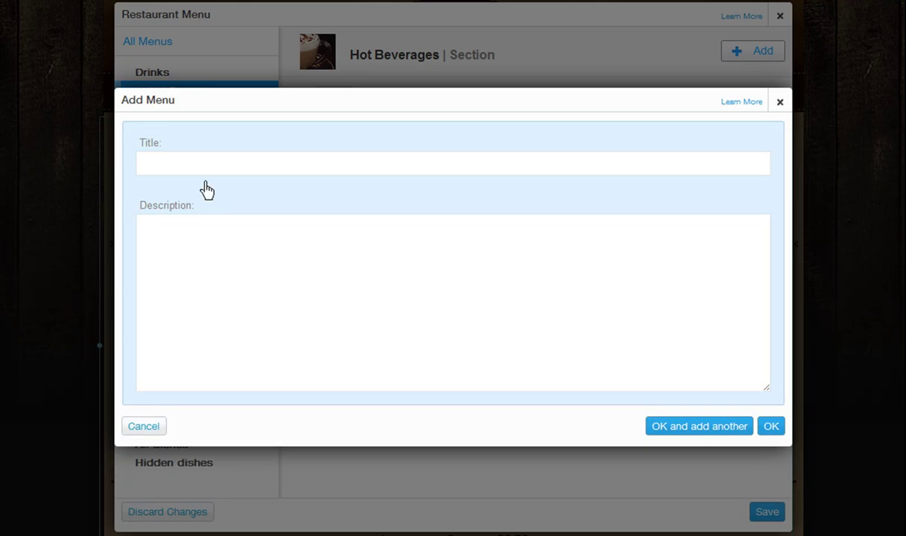
left_click(201, 164)
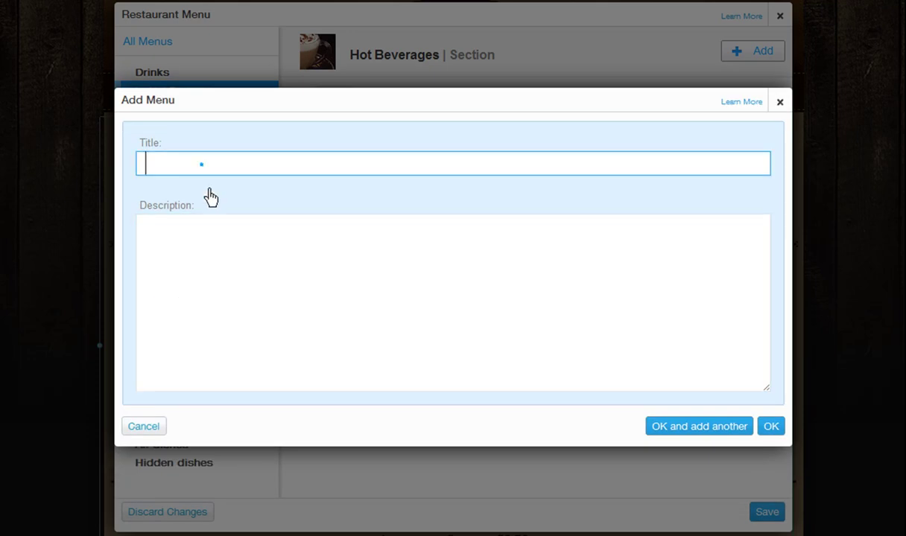
left_click(208, 249)
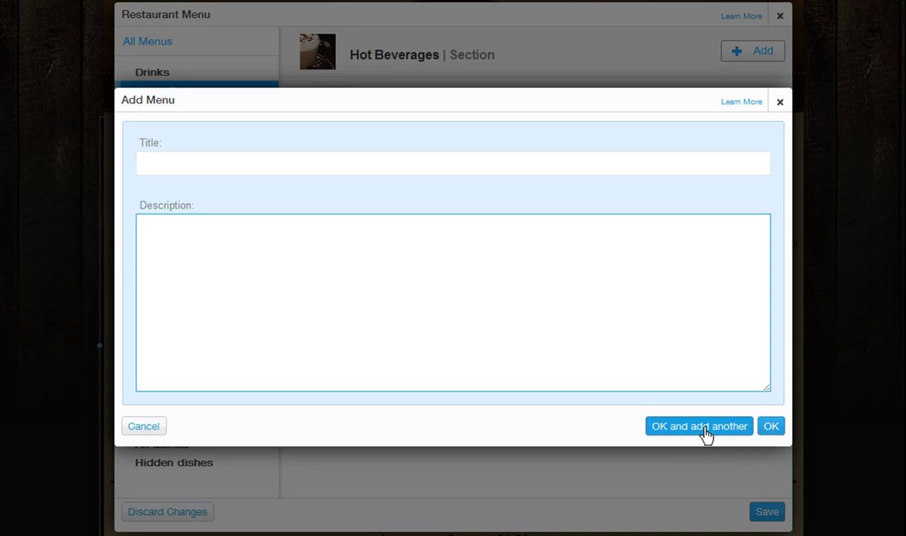
left_click(143, 436)
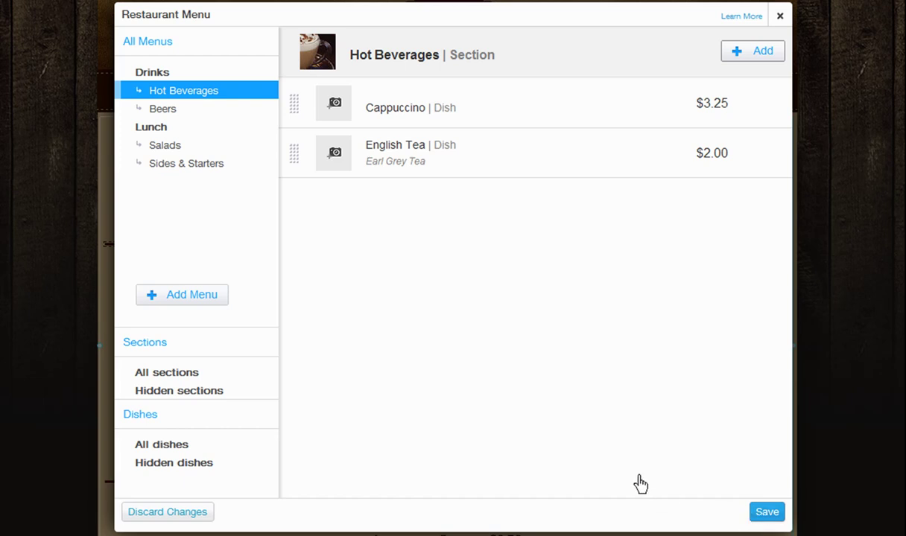
Open the Drinks menu's Hot Beverages section for editing, leaving it in its current menu.
left_click(262, 80)
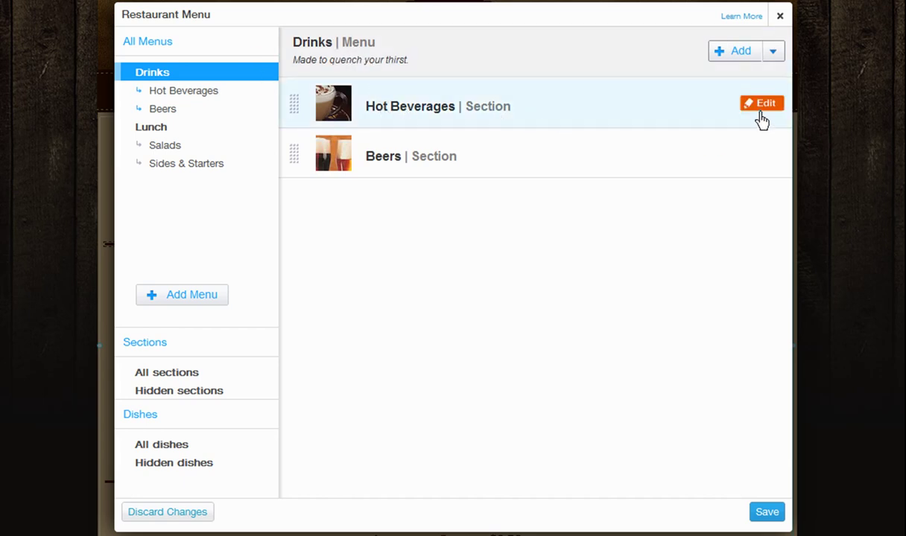
left_click(761, 104)
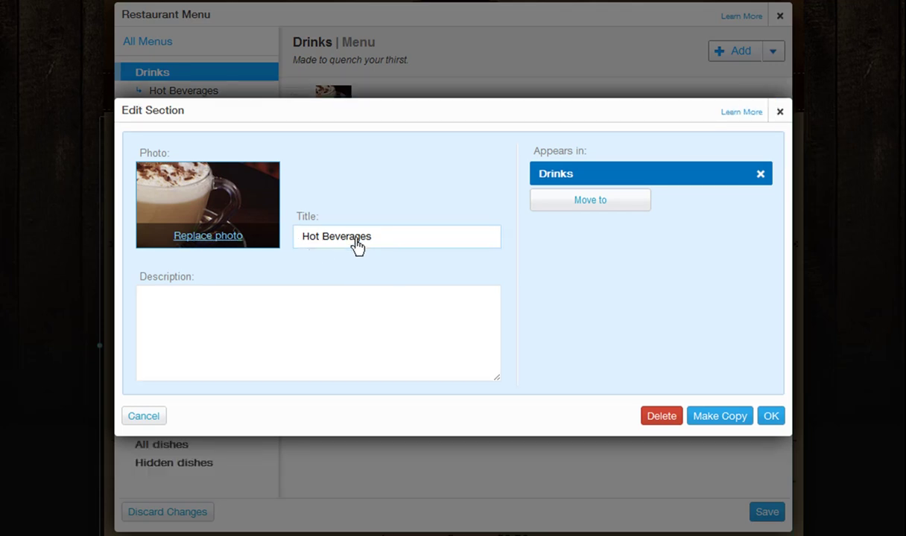
left_click(358, 244)
left_click(369, 316)
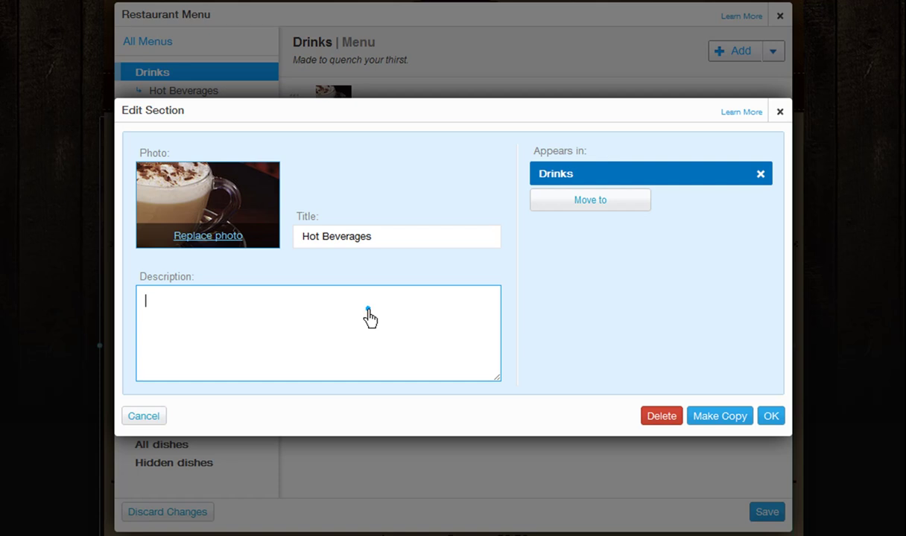
left_click(587, 207)
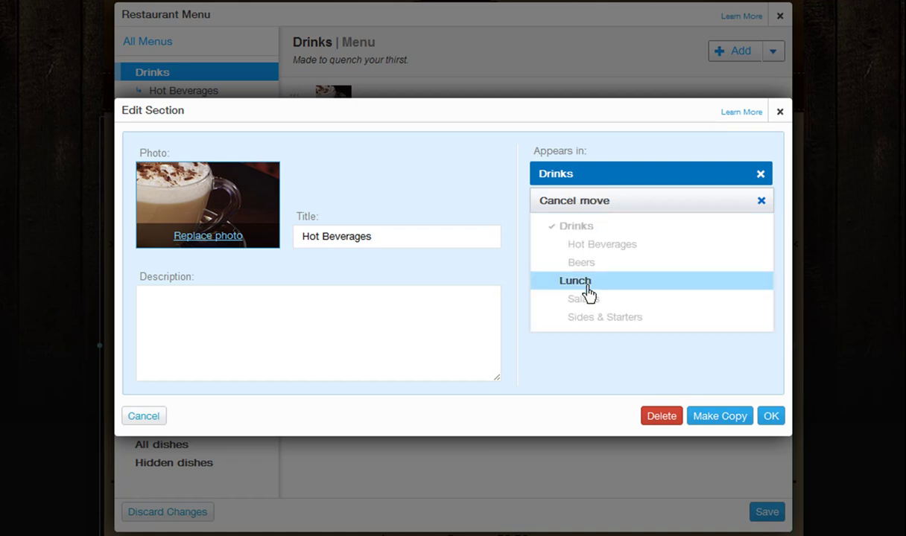
left_click(602, 203)
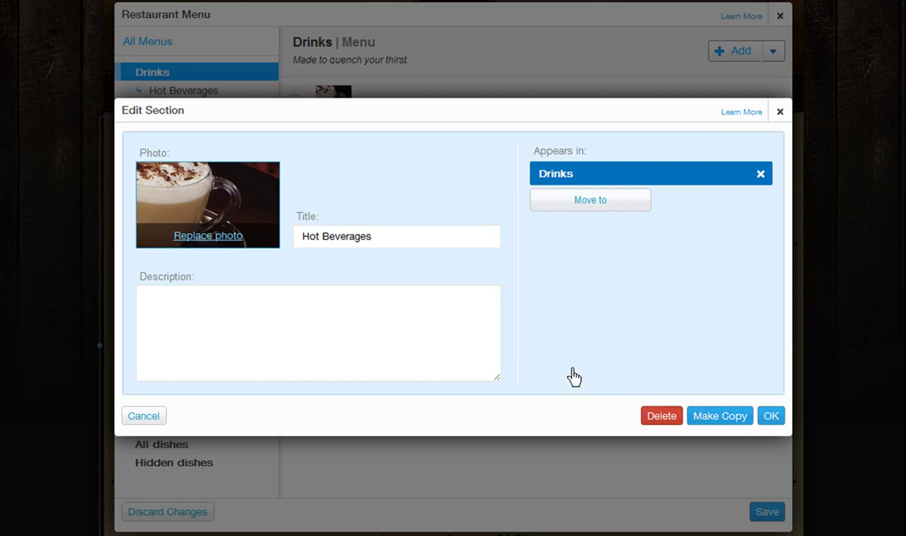
Retitle the section 'Hot Beverages 2' and save it as a new copy.
left_click(433, 238)
type("2")
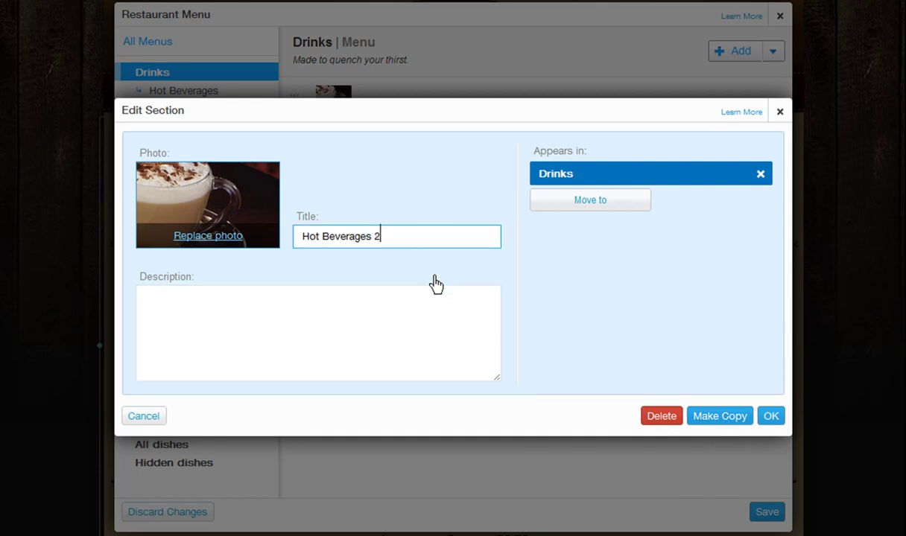
left_click(425, 299)
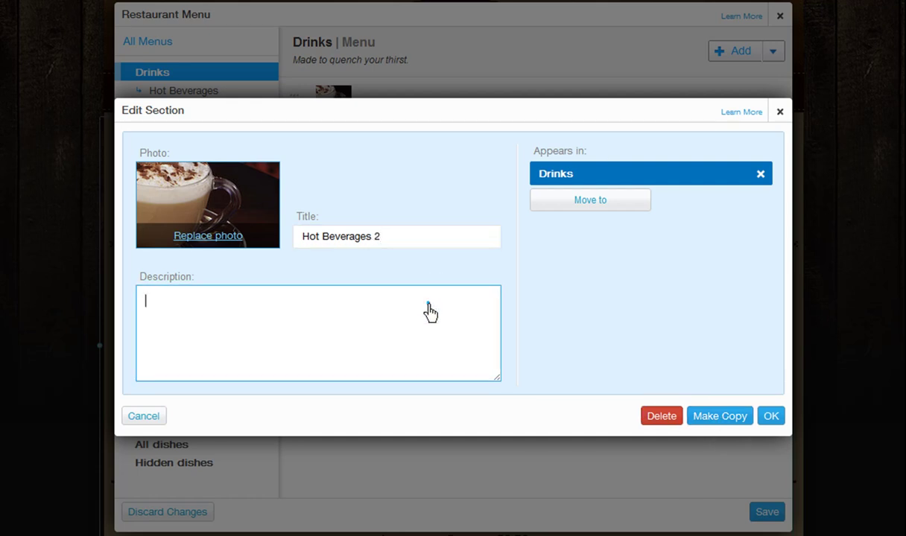
left_click(713, 420)
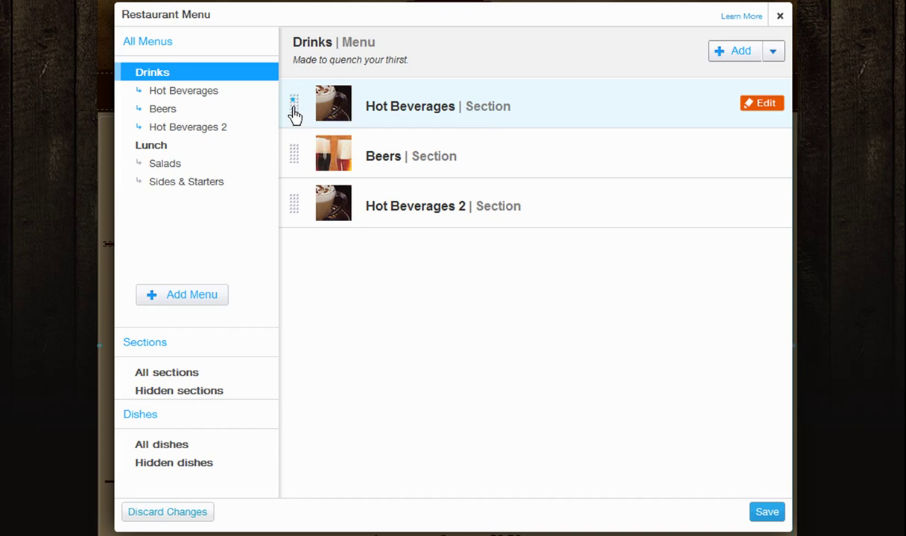
Move Hot Beverages below Hot Beverages 2, so Drinks runs Beers, Hot Beverages 2, Hot Beverages.
left_click_drag(293, 109, 287, 223)
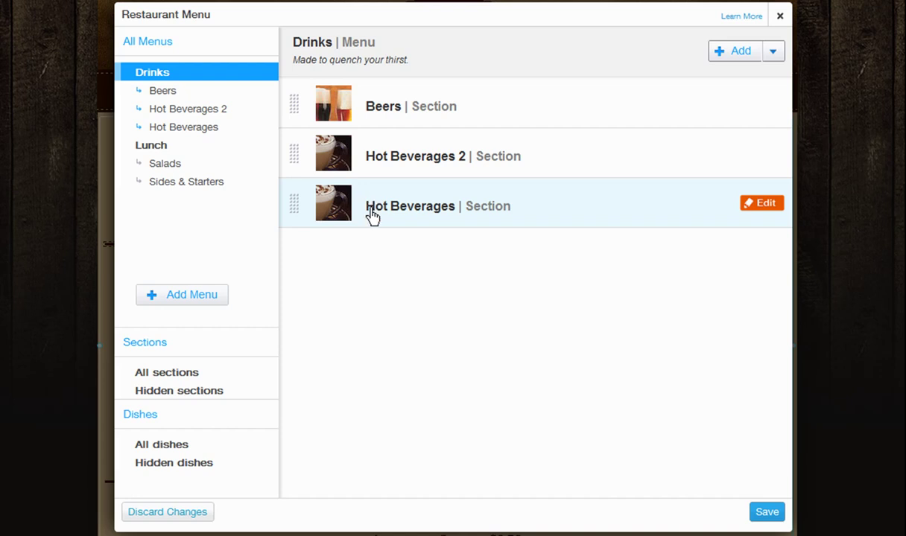
left_click(194, 95)
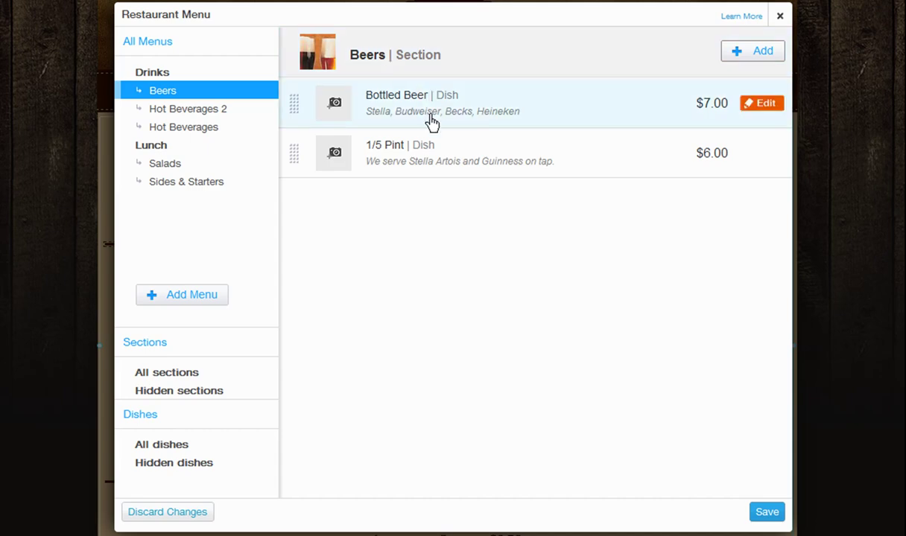
left_click(759, 108)
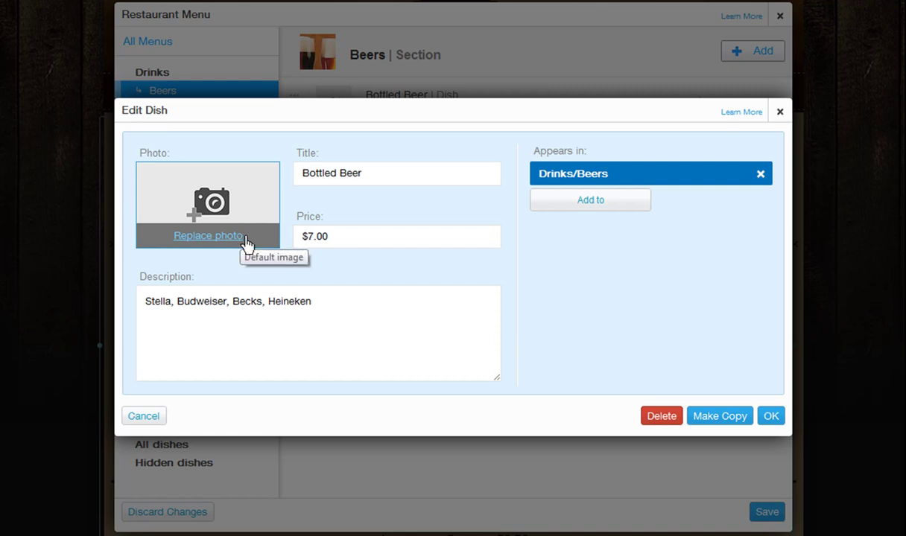
left_click(363, 178)
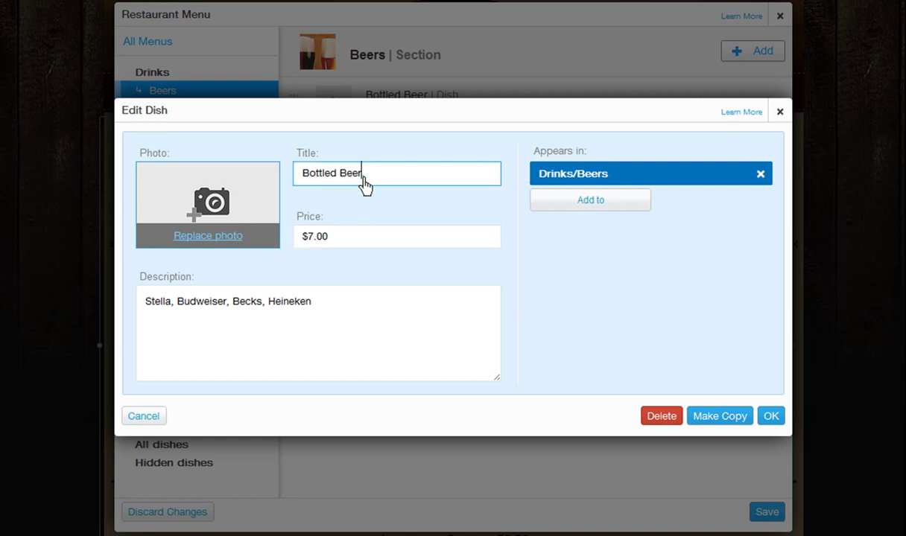
left_click(351, 244)
left_click(352, 303)
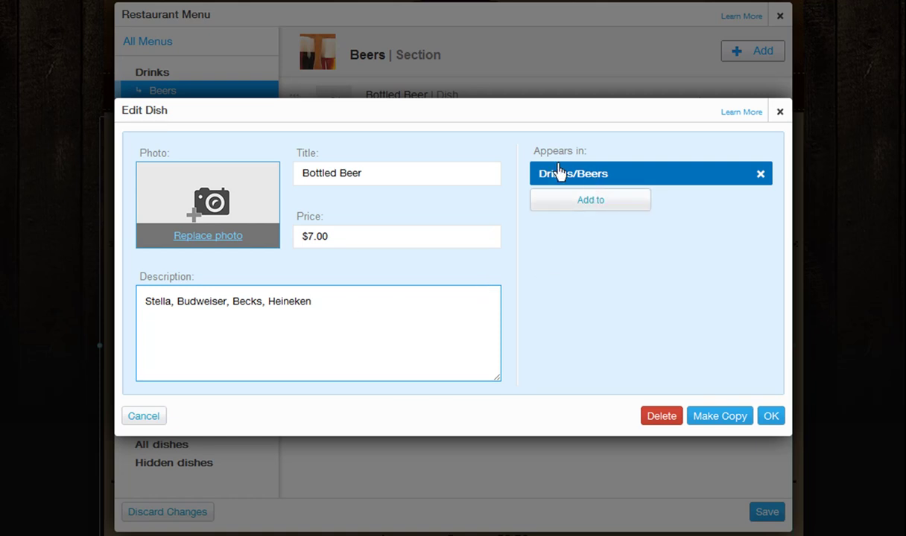
left_click(586, 201)
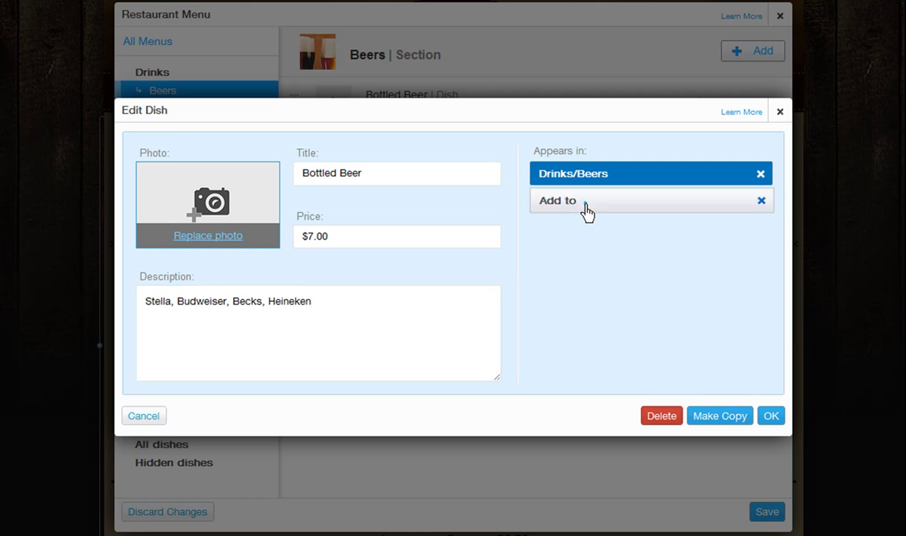
left_click(587, 202)
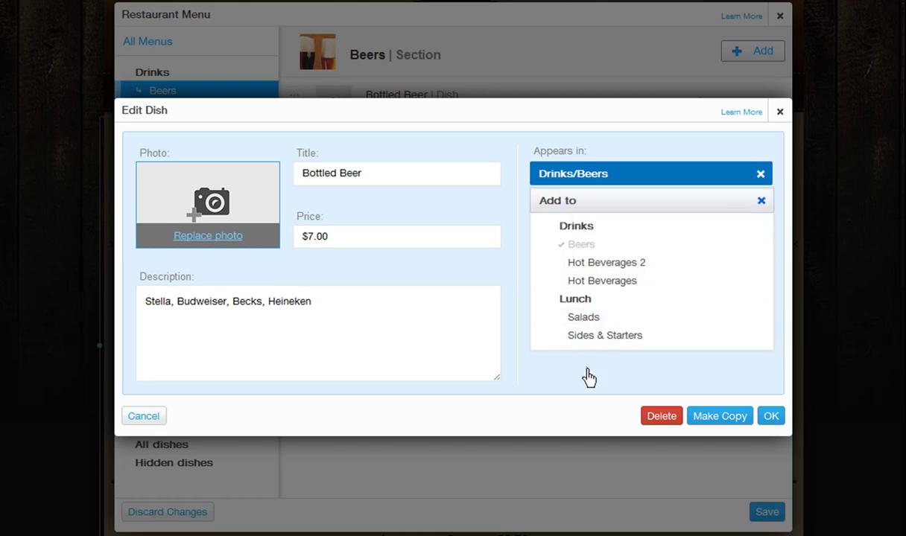
left_click(761, 200)
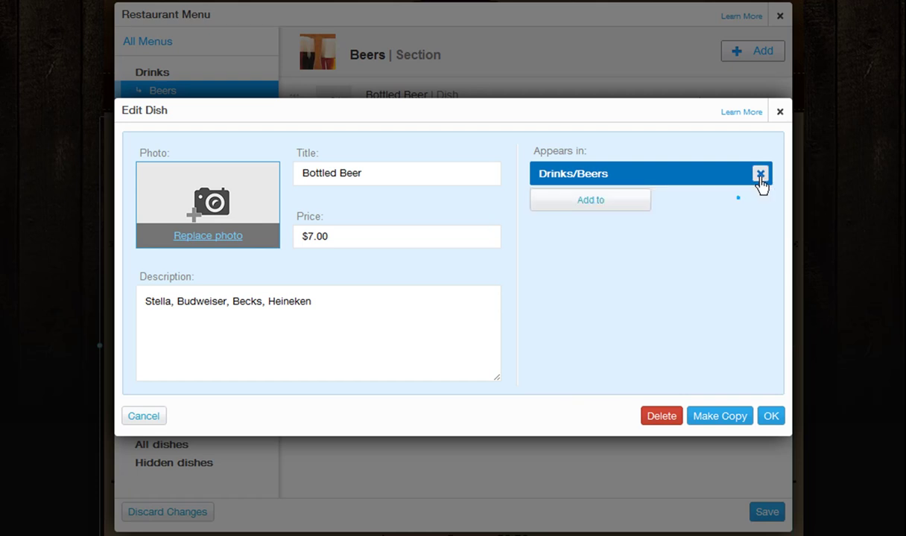
left_click(760, 176)
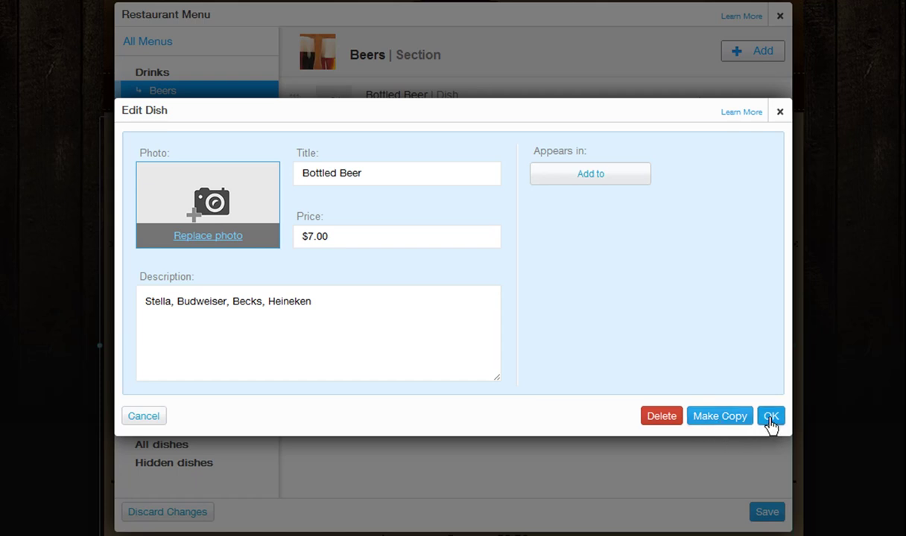
left_click(144, 417)
Remove the Drinks/Beers tag from Bottled Beer, leaving only 1/5 Pint in Beers.
left_click(144, 417)
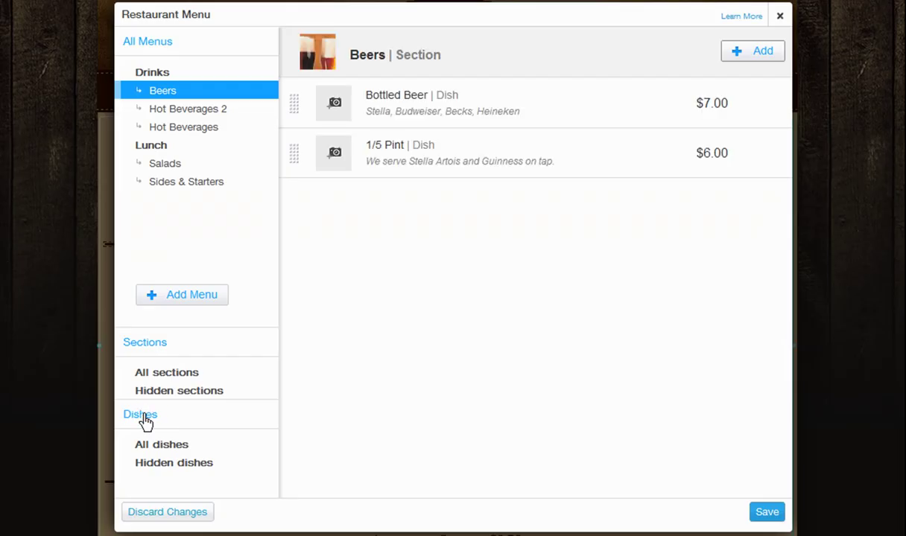
mouse_move(408, 113)
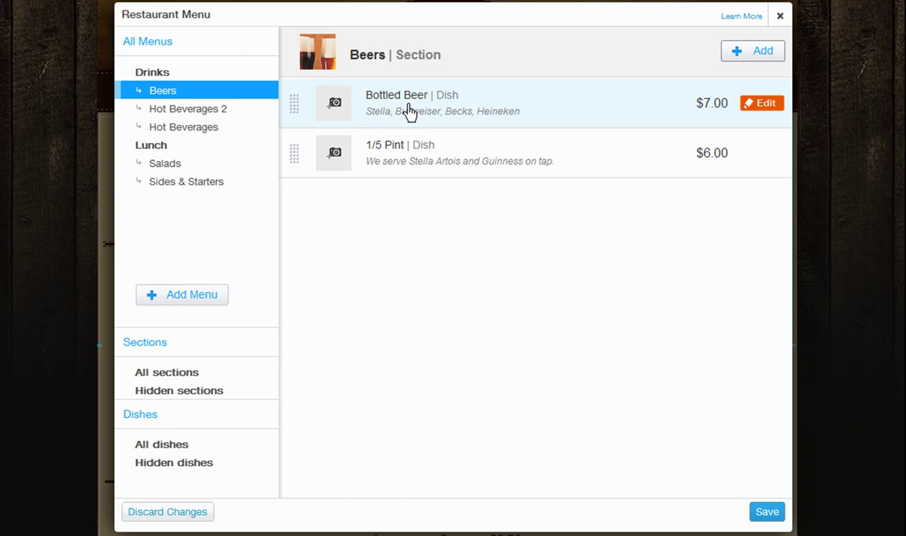
left_click(751, 119)
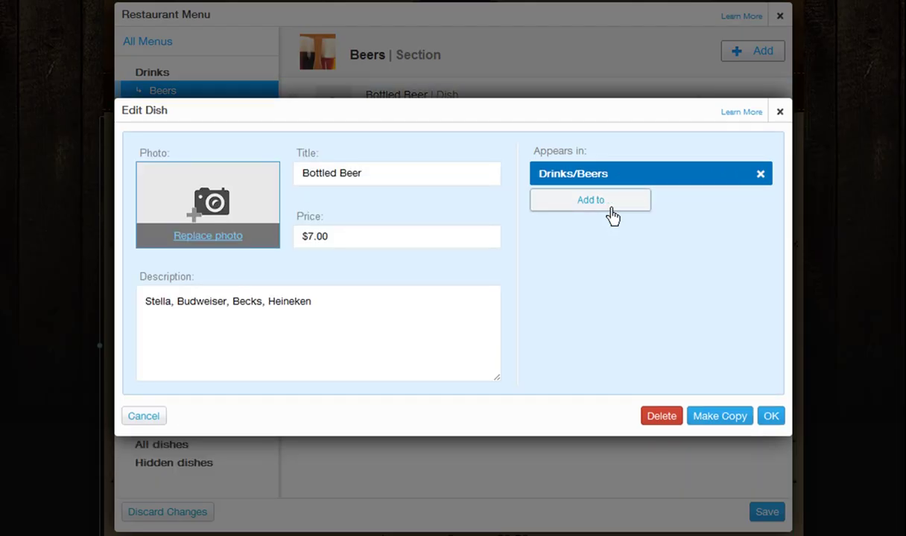
left_click(612, 215)
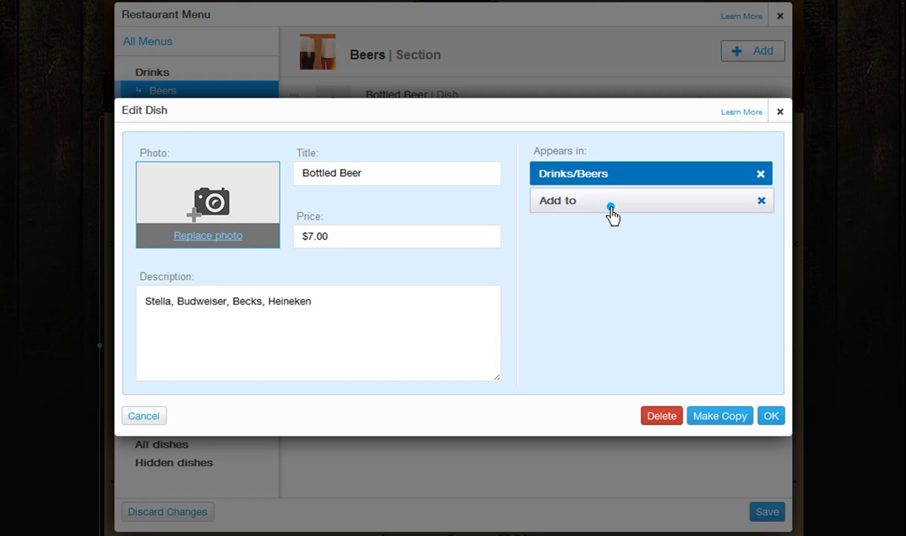
left_click(760, 174)
left_click(761, 174)
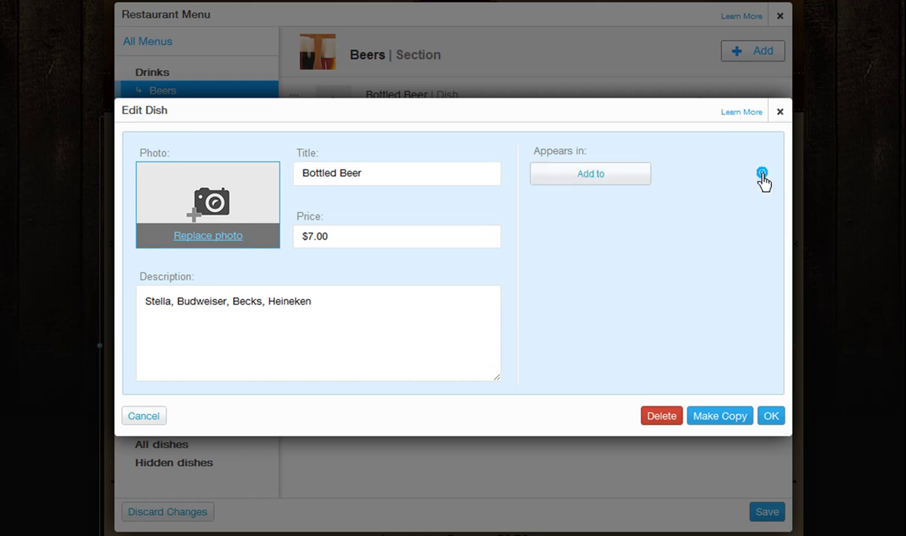
left_click(771, 415)
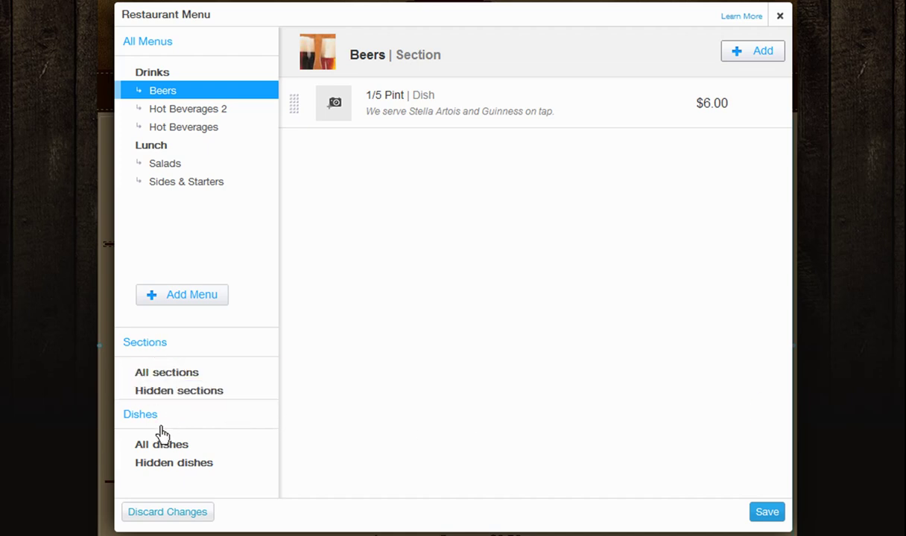
Move the hidden Desserts section into the Lunch menu, then list all dishes.
left_click(181, 379)
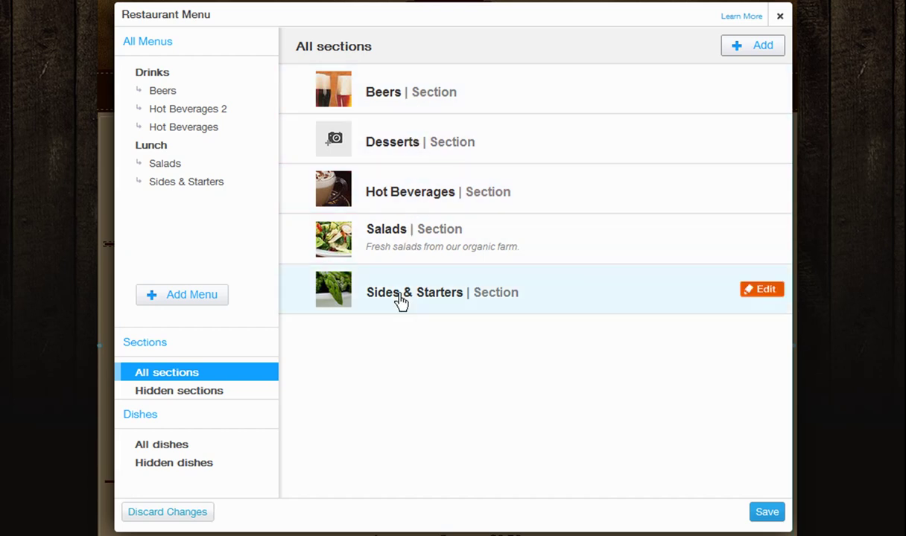
left_click(246, 388)
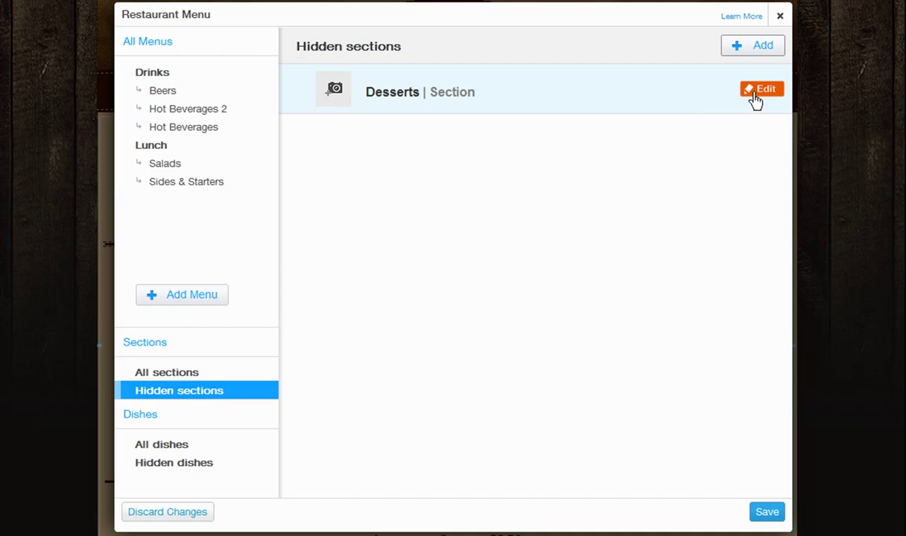
left_click(755, 92)
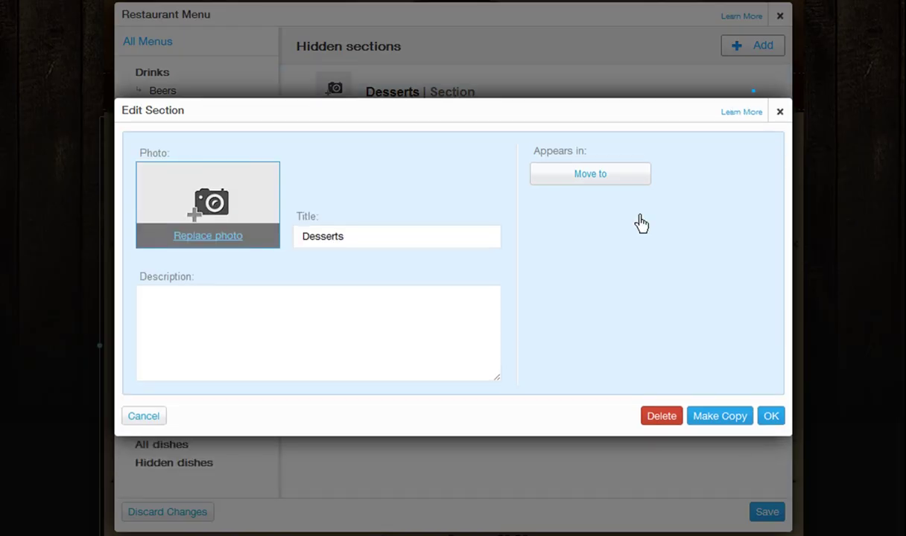
left_click(593, 183)
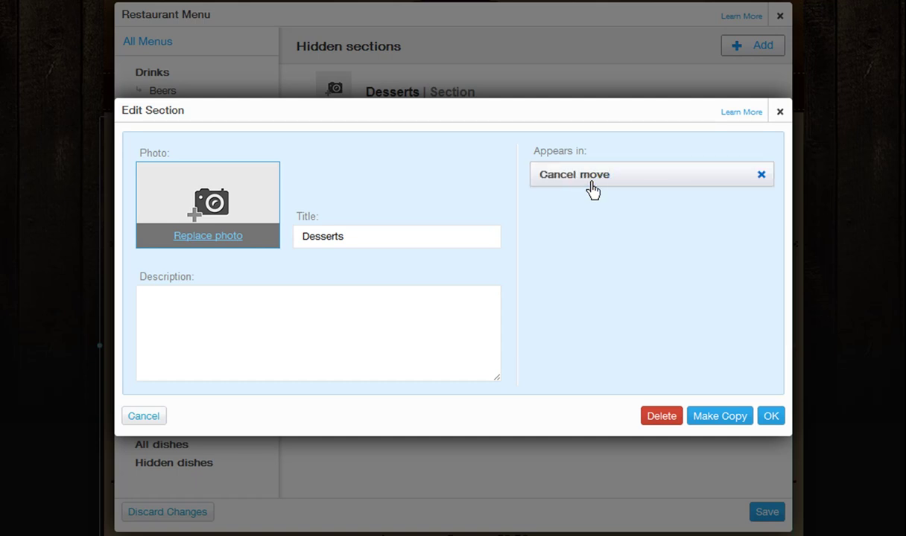
left_click(589, 273)
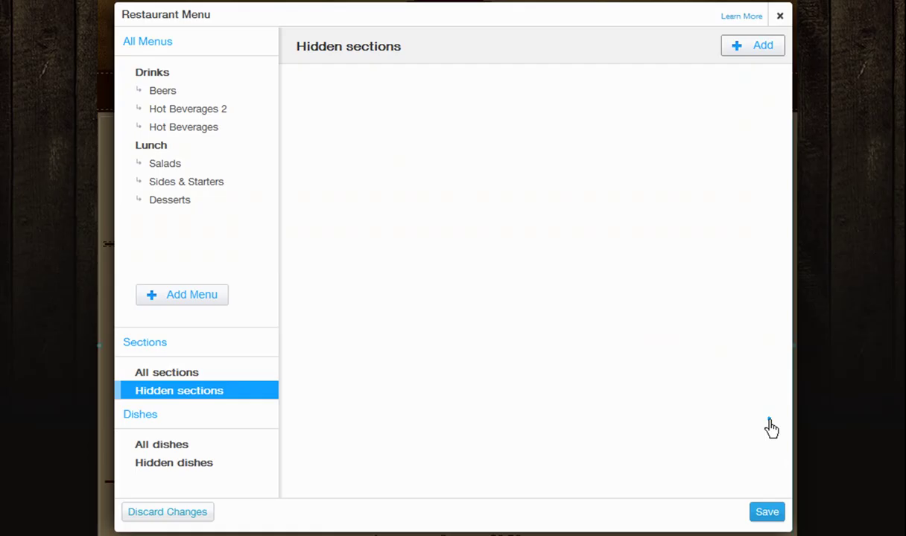
left_click(770, 418)
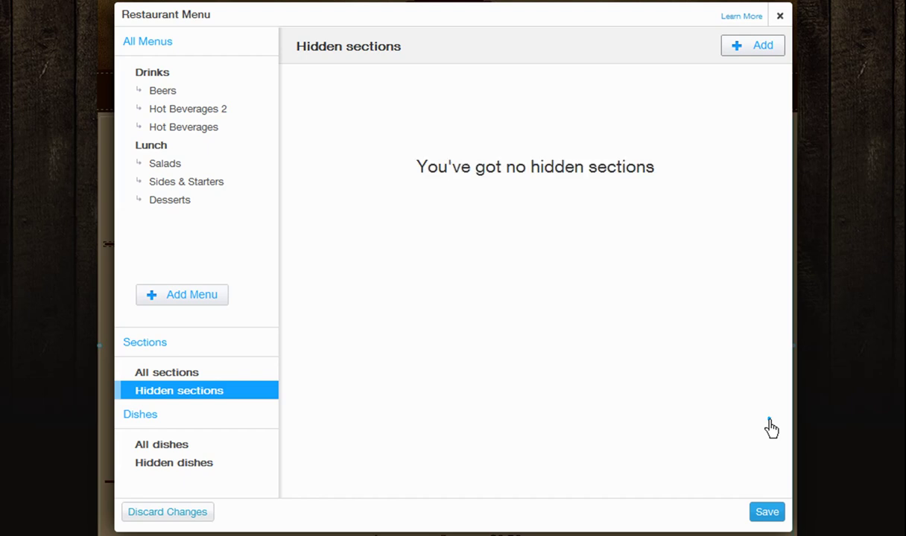
left_click(207, 448)
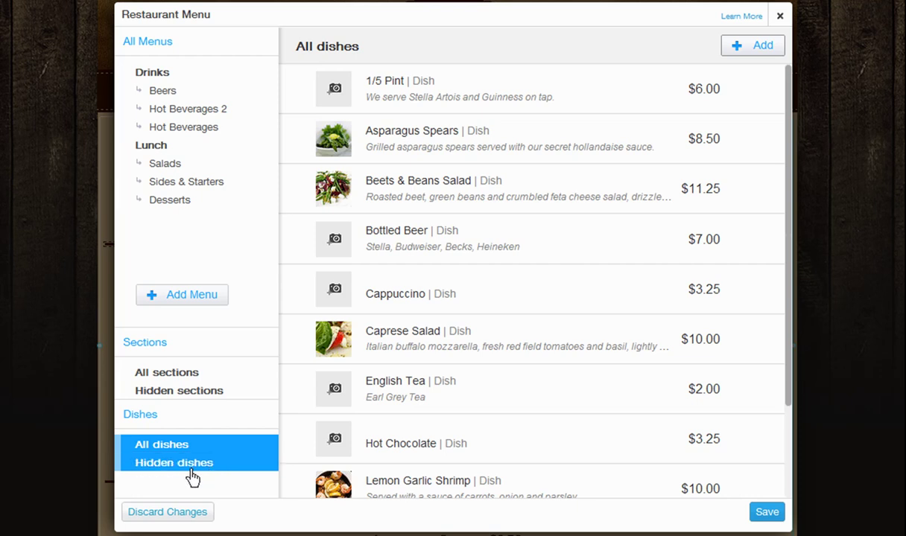
Add the hidden Bottled Beer dish to the Drinks menu, then save and publish.
left_click(197, 471)
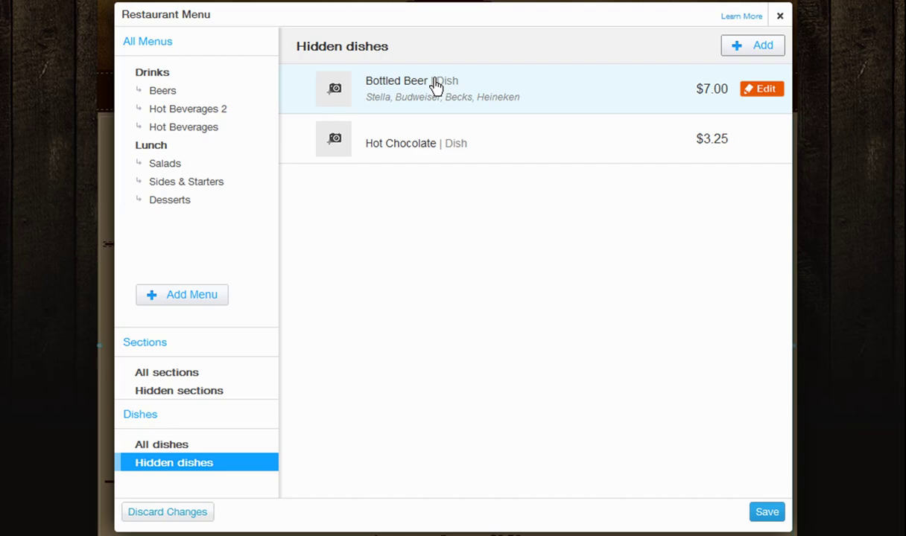
left_click(751, 91)
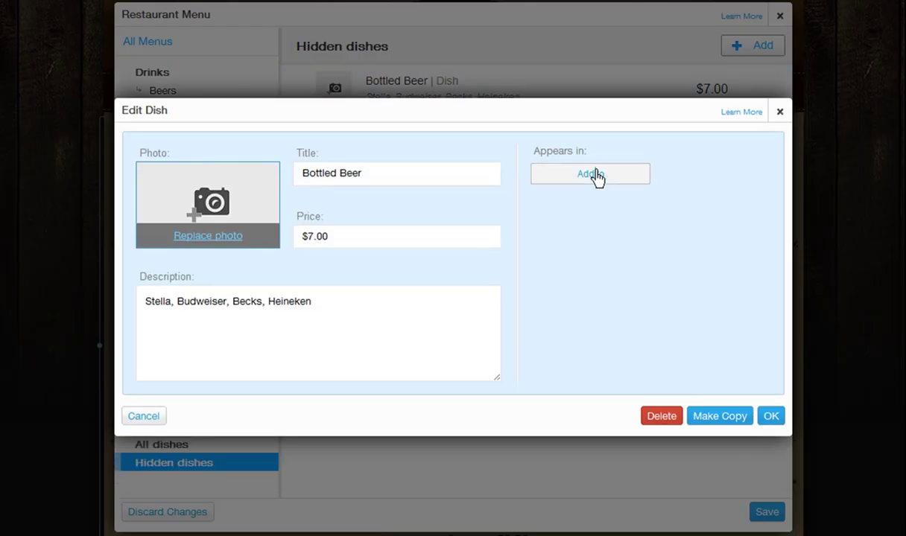
left_click(592, 174)
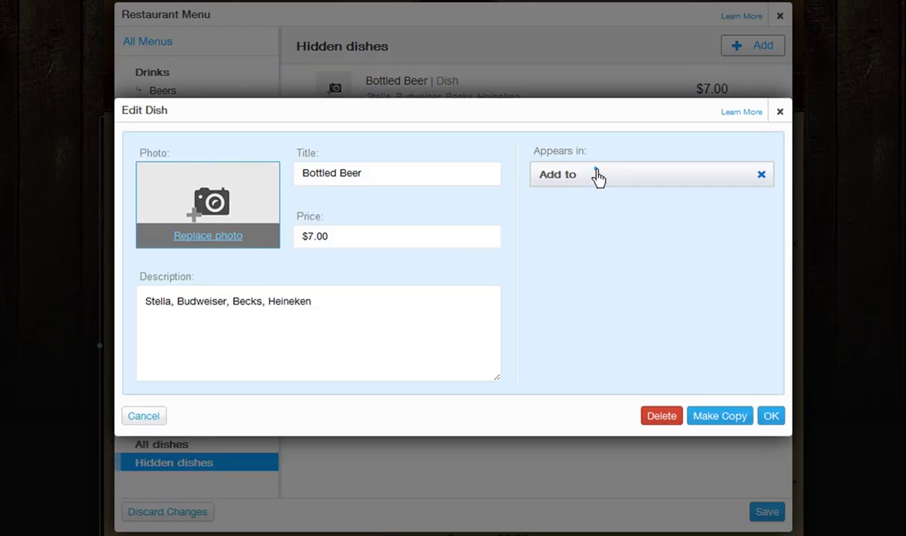
left_click(598, 176)
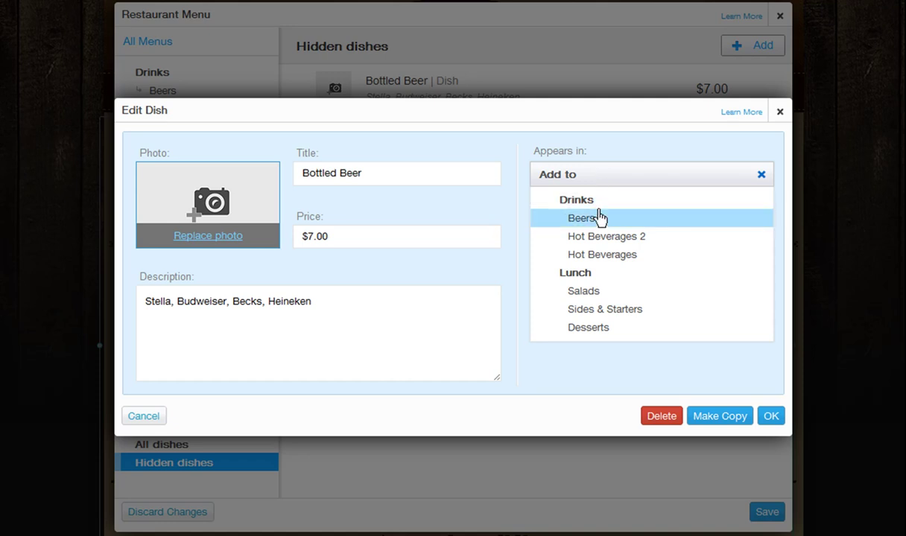
left_click(598, 201)
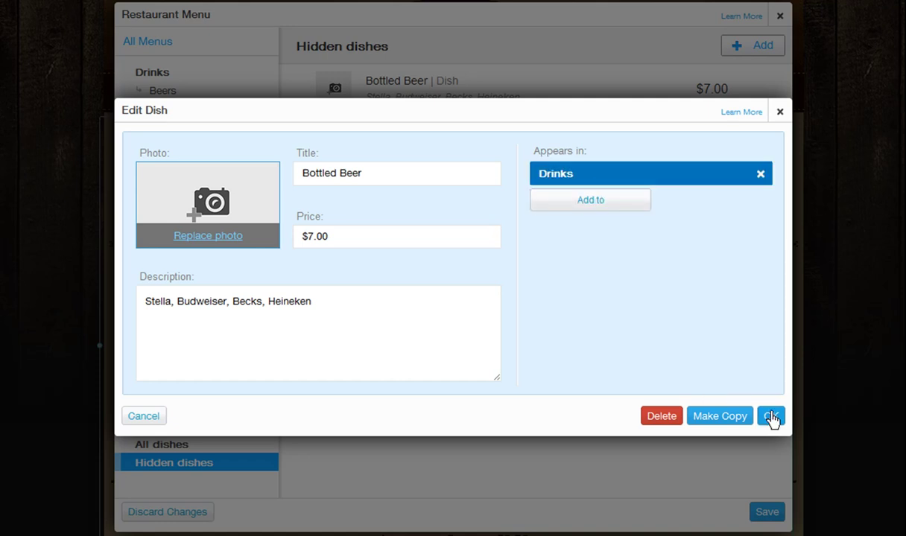
left_click(771, 418)
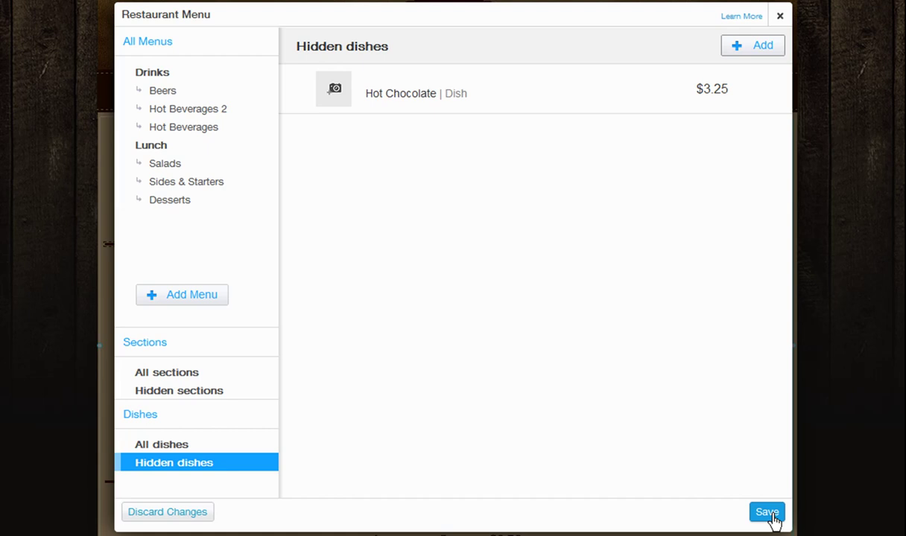
left_click(772, 518)
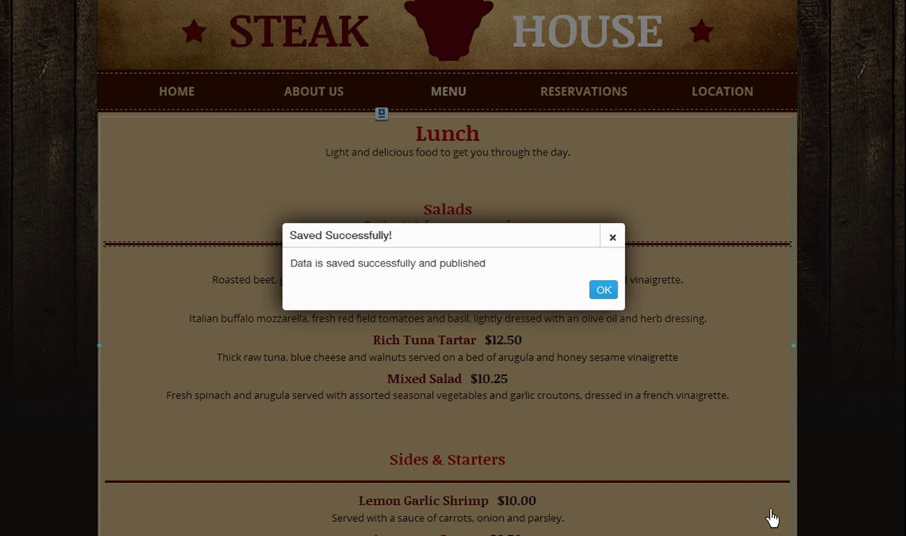